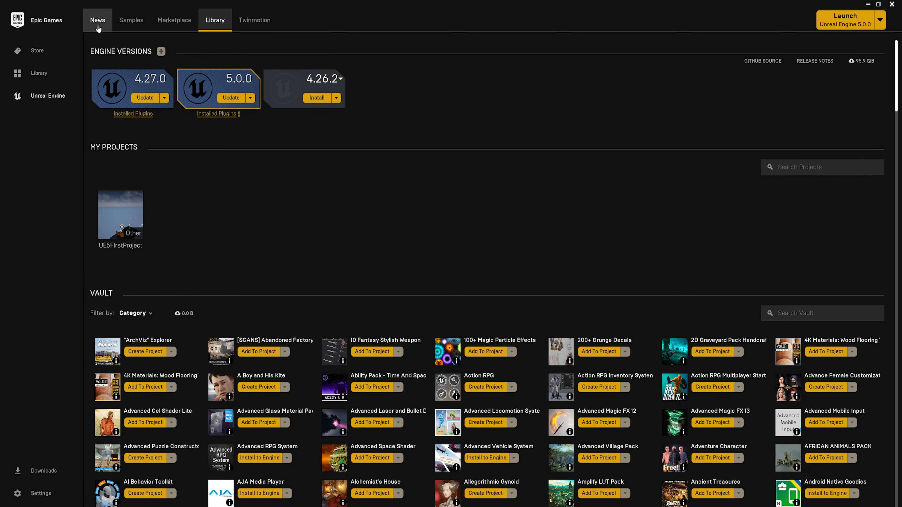
Open the Unreal Engine library in the Epic Games launcher and launch Unreal Engine 5.0.0
{"action": "left_click", "coordinate": [46, 96]}
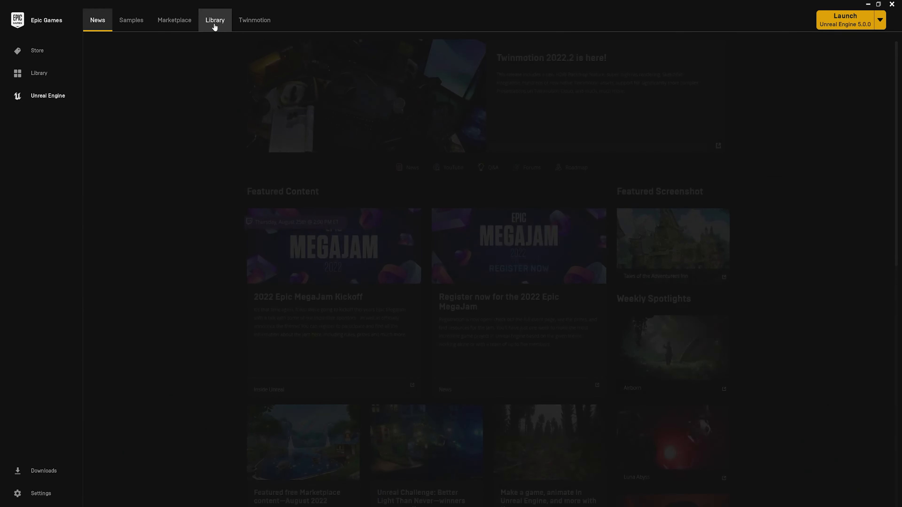
{"action": "left_click", "coordinate": [215, 21]}
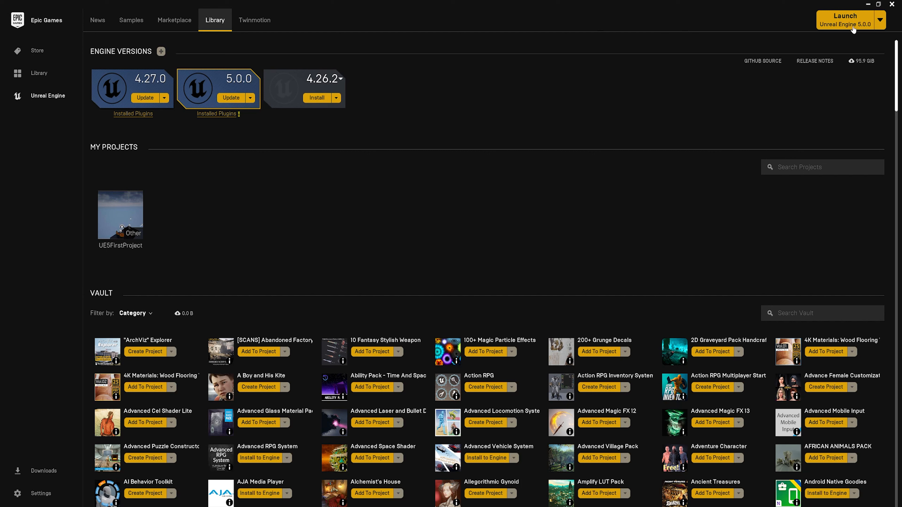
{"action": "left_click", "coordinate": [880, 20]}
{"action": "left_click", "coordinate": [859, 49]}
{"action": "left_click", "coordinate": [880, 20]}
{"action": "left_click", "coordinate": [864, 42]}
{"action": "left_click", "coordinate": [880, 20]}
{"action": "left_click", "coordinate": [882, 25]}
{"action": "left_click", "coordinate": [880, 25]}
{"action": "left_click", "coordinate": [853, 37]}
{"action": "left_click", "coordinate": [844, 20]}
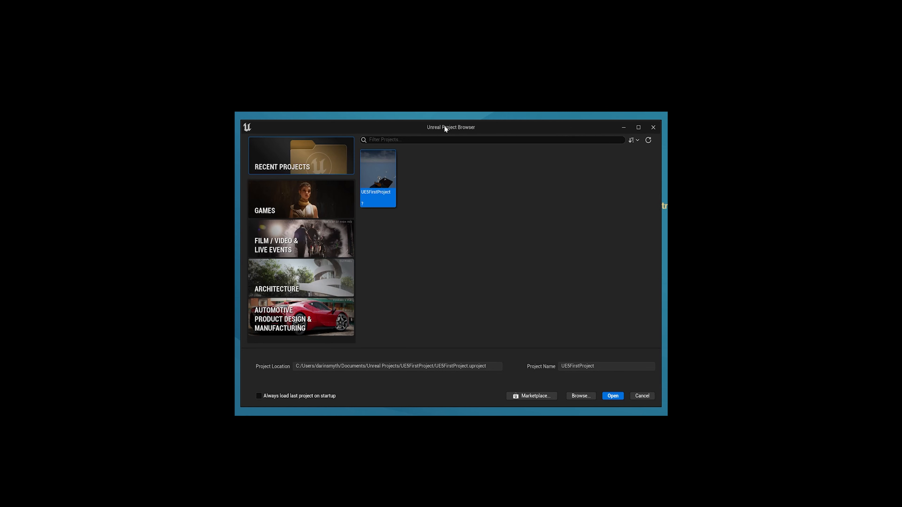
Maximize the project browser and look through the Games, Film / Video & Live Events, Architecture, and Automotive template categories
{"action": "left_click", "coordinate": [639, 127]}
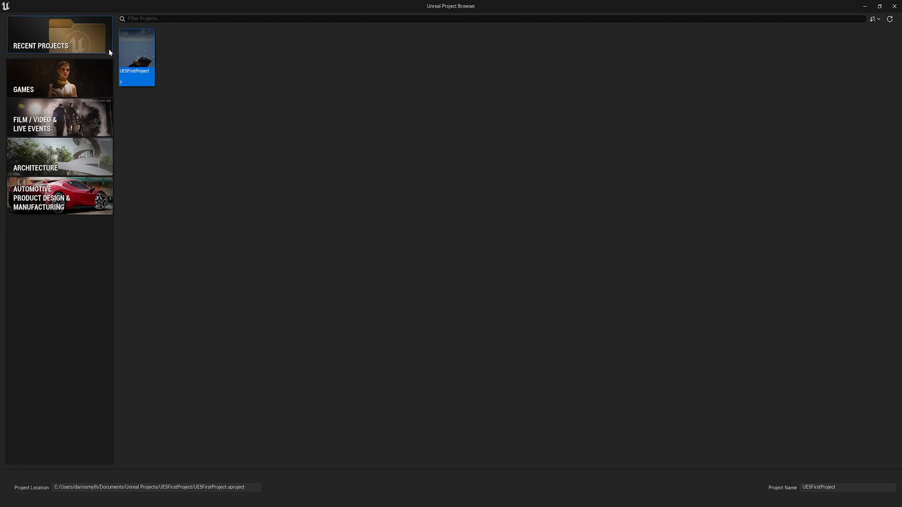
{"action": "left_click", "coordinate": [55, 78]}
{"action": "left_click", "coordinate": [56, 120]}
{"action": "left_click", "coordinate": [57, 157]}
{"action": "left_click", "coordinate": [57, 195]}
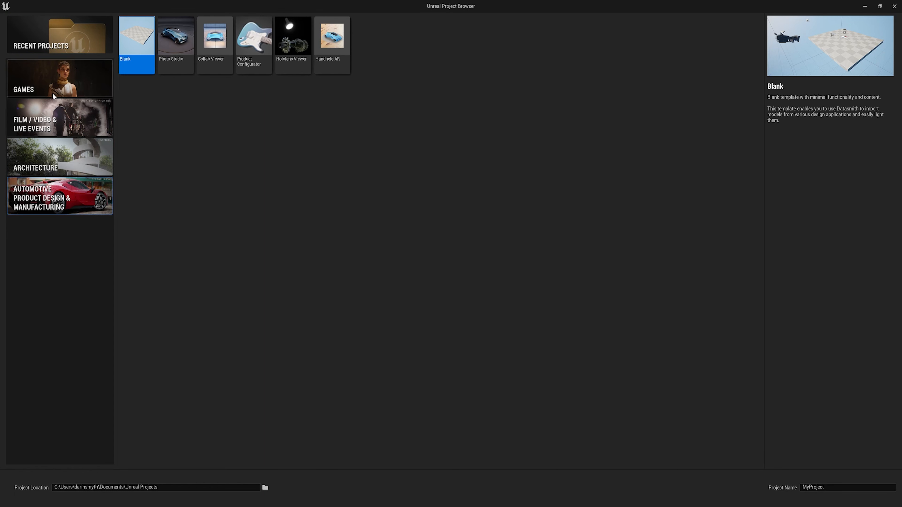
{"action": "left_click", "coordinate": [55, 79]}
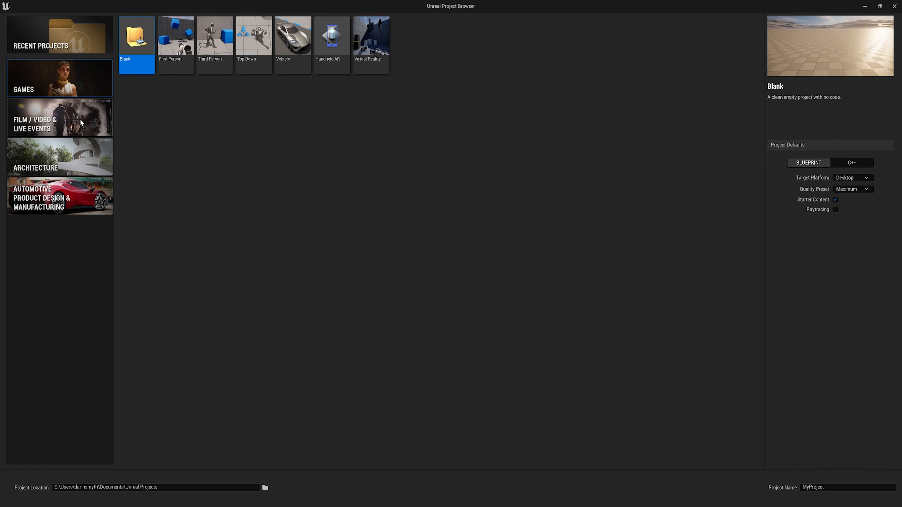
Return to the recent projects and inspect the options and details of UE5FirstProject
{"action": "left_click", "coordinate": [70, 41]}
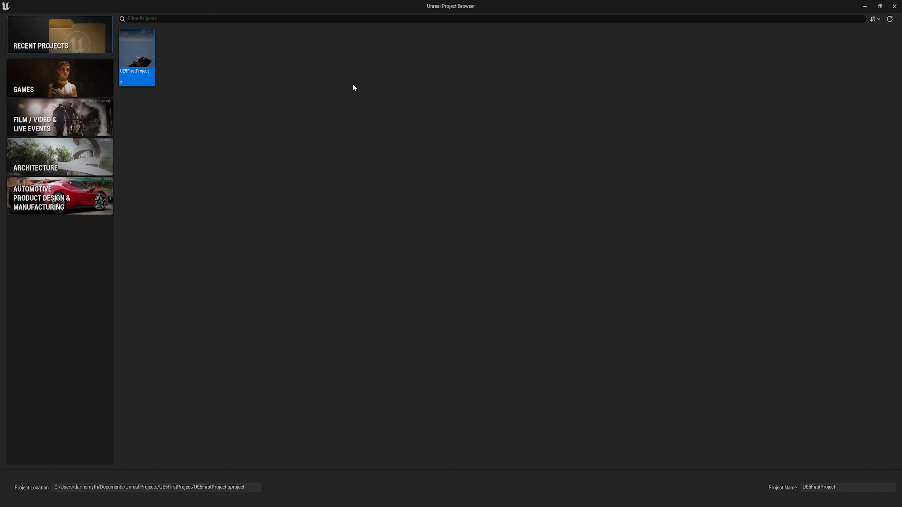
{"action": "right_click", "coordinate": [135, 51]}
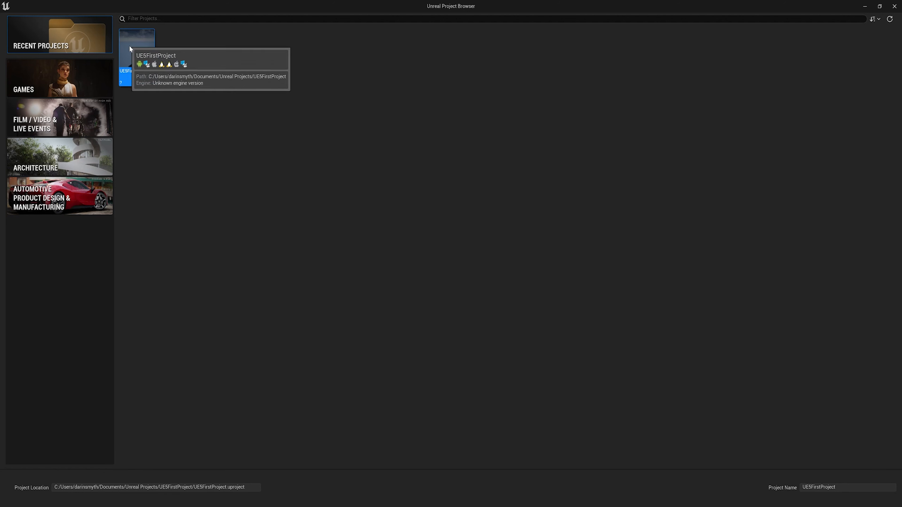
{"action": "left_click", "coordinate": [166, 64]}
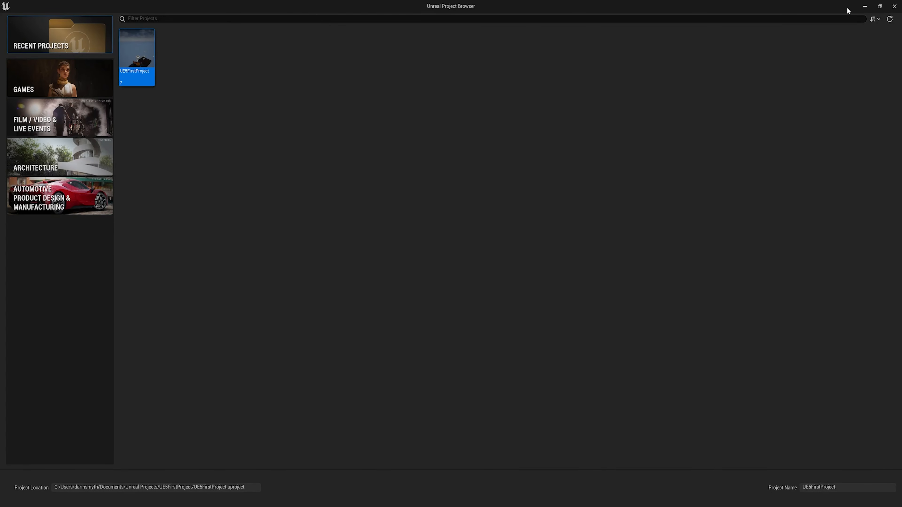
Show the Games templates and set the Blank project's defaults to Blueprint with Desktop as the target platform
{"action": "left_click", "coordinate": [77, 72]}
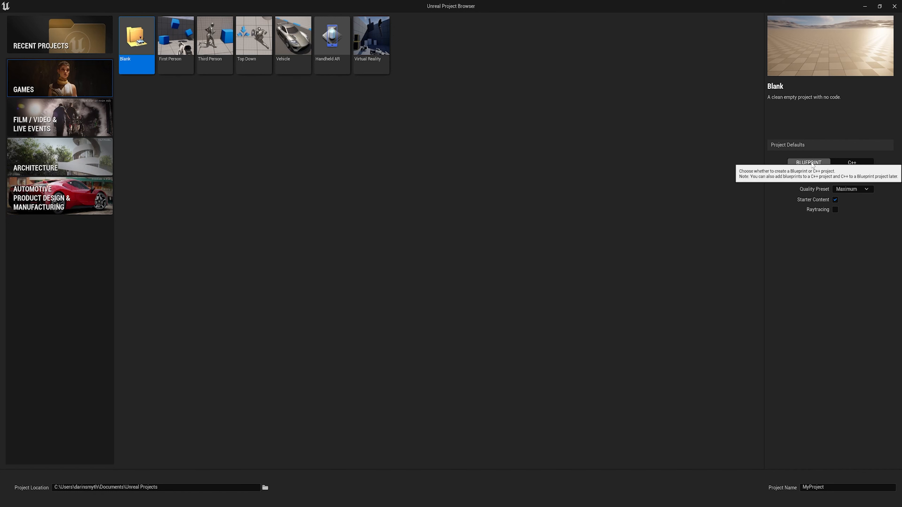
{"action": "left_click", "coordinate": [853, 163]}
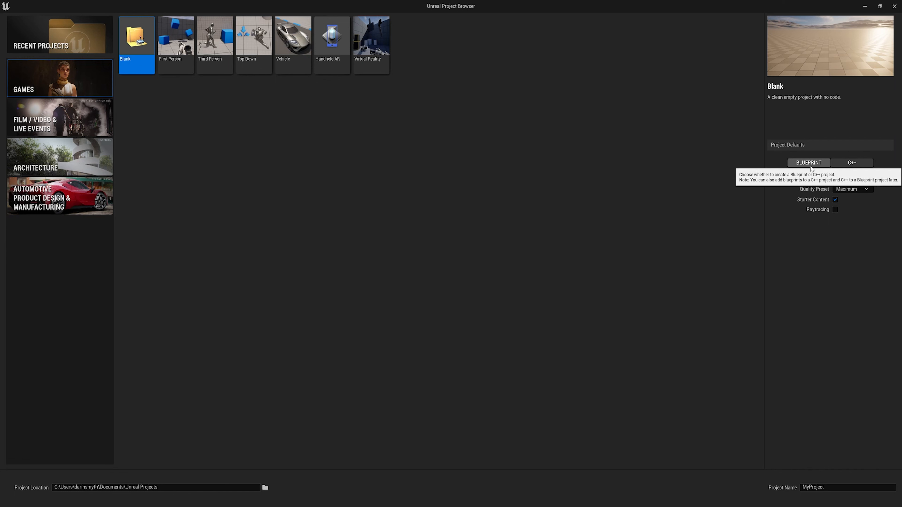
{"action": "left_click", "coordinate": [852, 165]}
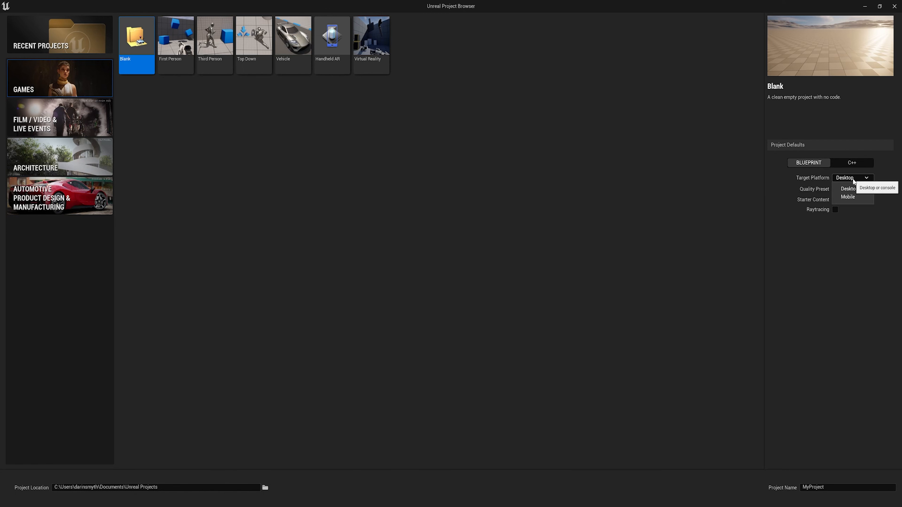
{"action": "left_click", "coordinate": [852, 178]}
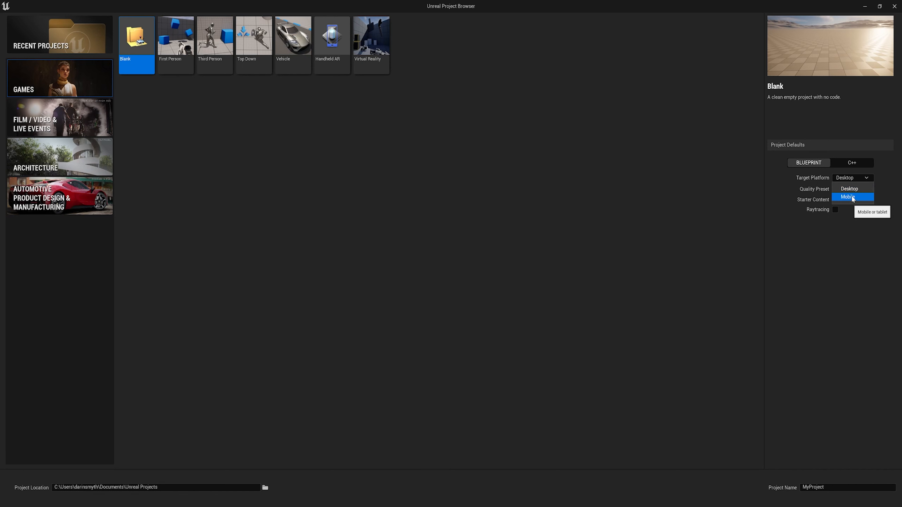
{"action": "left_click", "coordinate": [854, 191]}
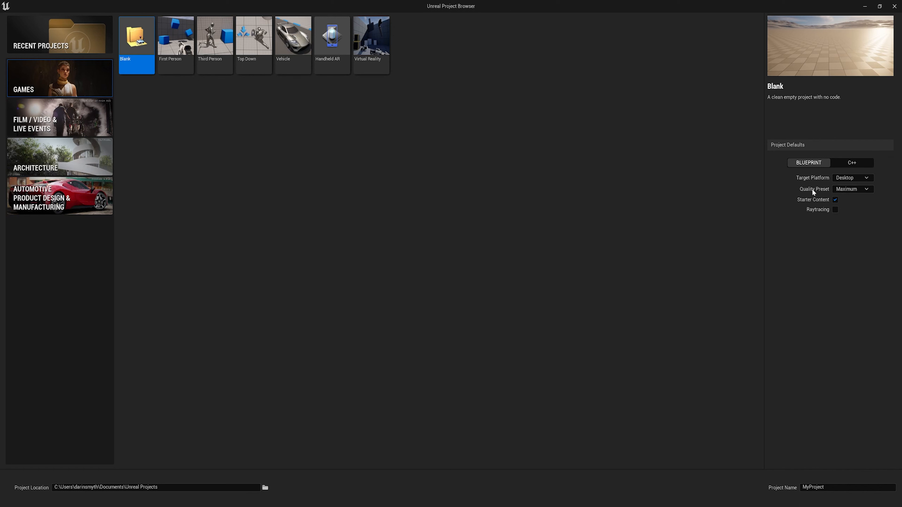
Set the Blank project's quality preset to Maximum and leave Starter Content enabled
{"action": "left_click", "coordinate": [843, 190]}
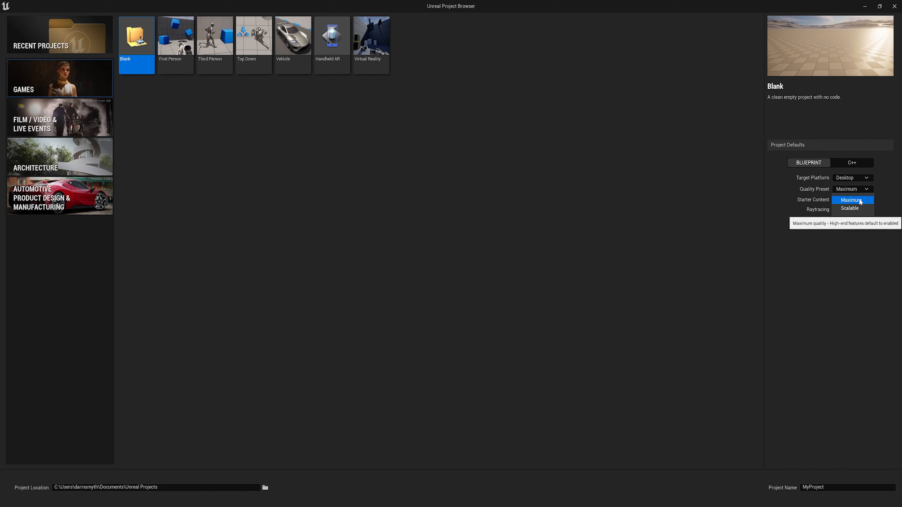
{"action": "left_click", "coordinate": [855, 202]}
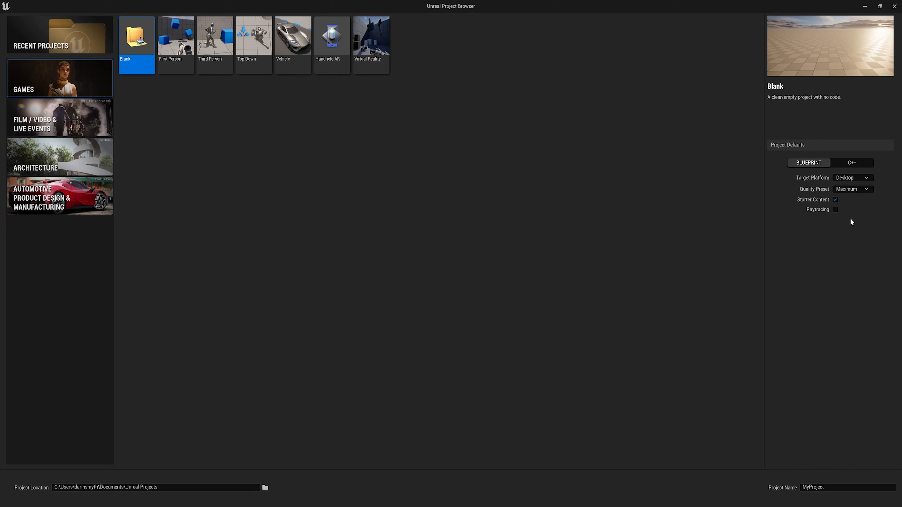
{"action": "left_click", "coordinate": [835, 200]}
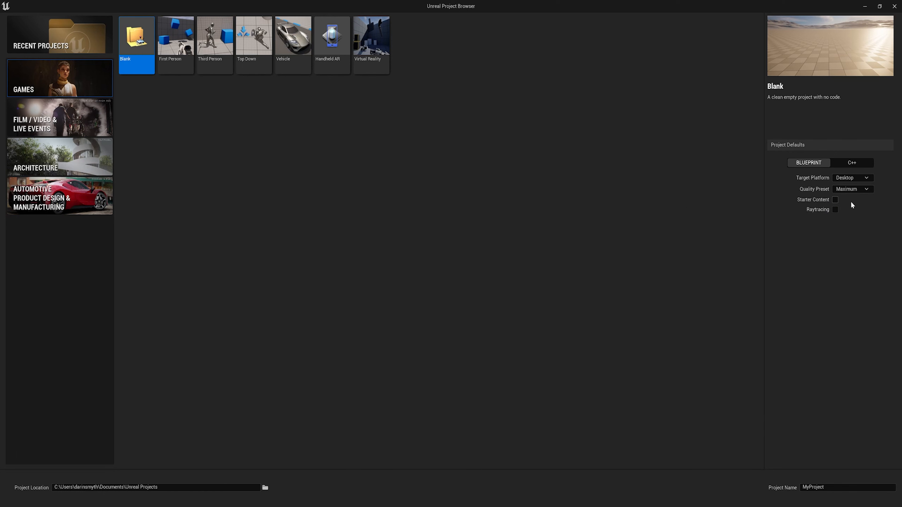
{"action": "left_click", "coordinate": [835, 200]}
Preview the Games templates in turn, from First Person through Virtual Reality
{"action": "left_click", "coordinate": [169, 44]}
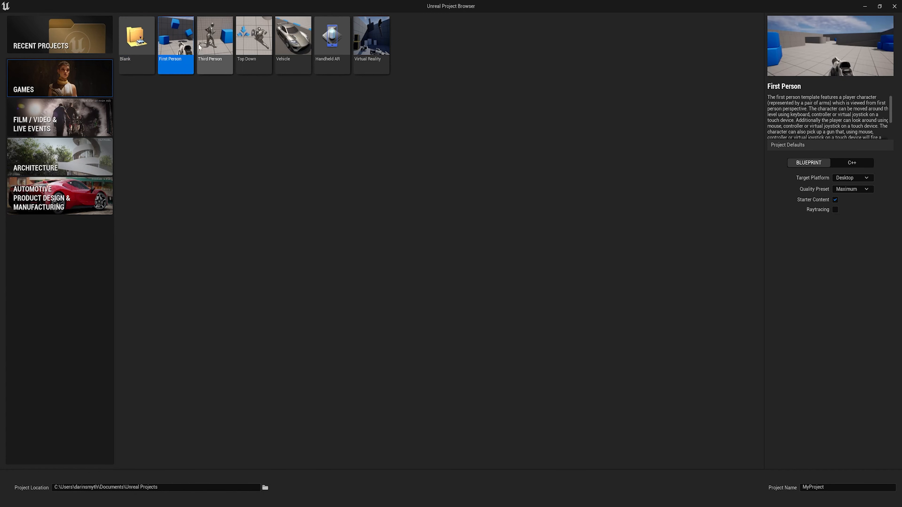
{"action": "left_click", "coordinate": [215, 43]}
{"action": "left_click", "coordinate": [253, 39]}
{"action": "left_click", "coordinate": [176, 39]}
{"action": "left_click", "coordinate": [309, 42]}
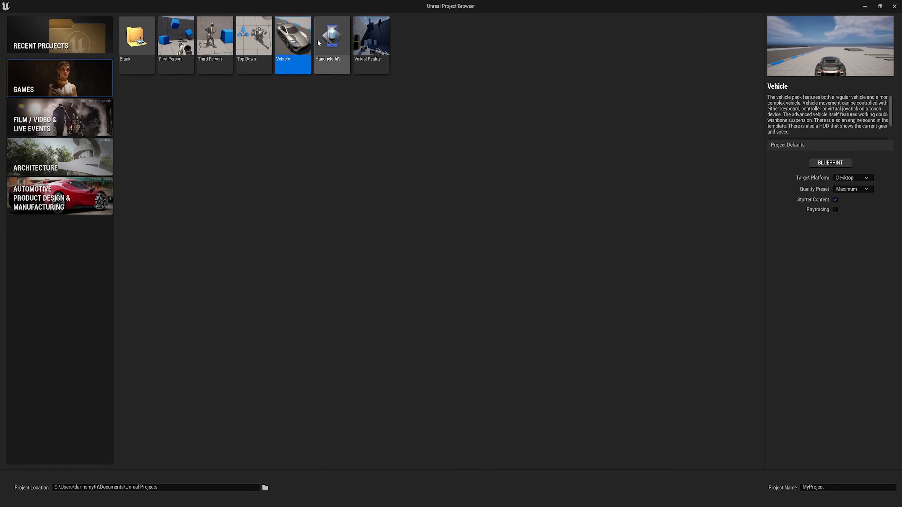
{"action": "left_click", "coordinate": [332, 39]}
{"action": "left_click", "coordinate": [371, 39]}
Examine the descriptions and project defaults of the First Person, Third Person, Top Down, Vehicle, Handheld AR, and Virtual Reality templates
{"action": "left_click", "coordinate": [177, 43]}
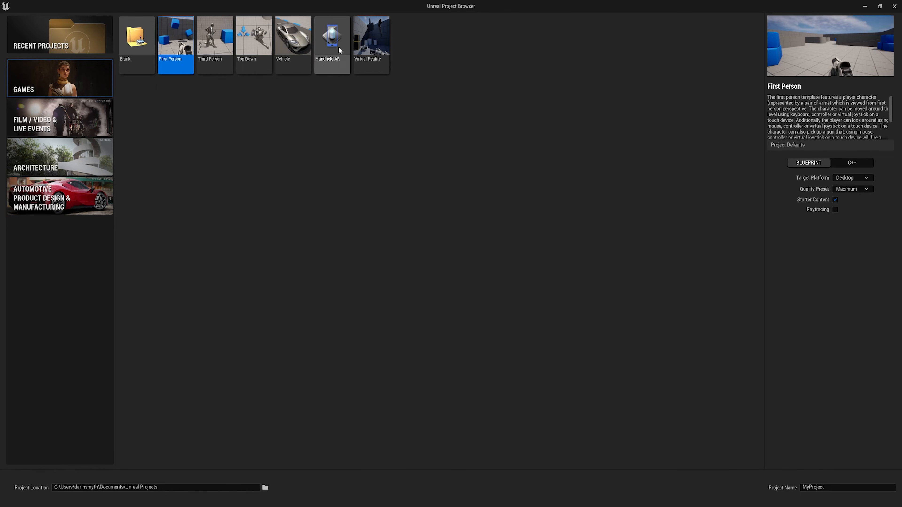
{"action": "left_click", "coordinate": [213, 52]}
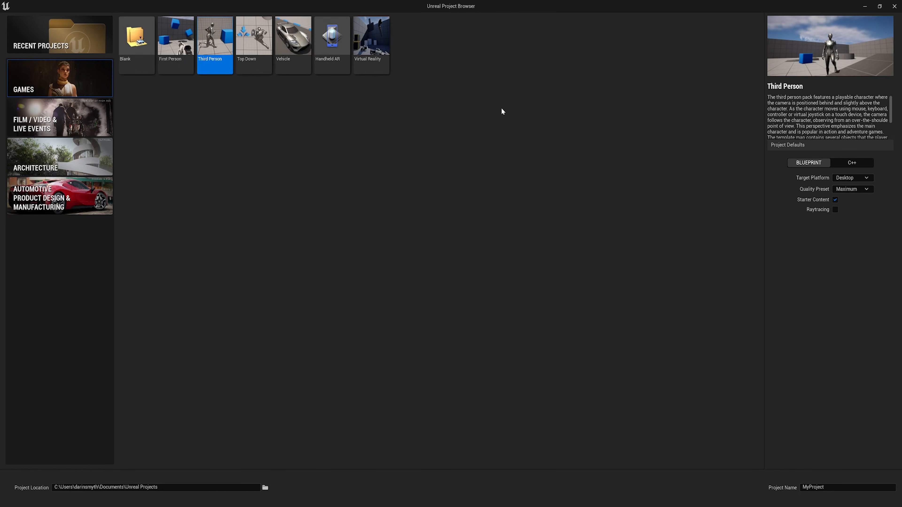
{"action": "left_click", "coordinate": [254, 39]}
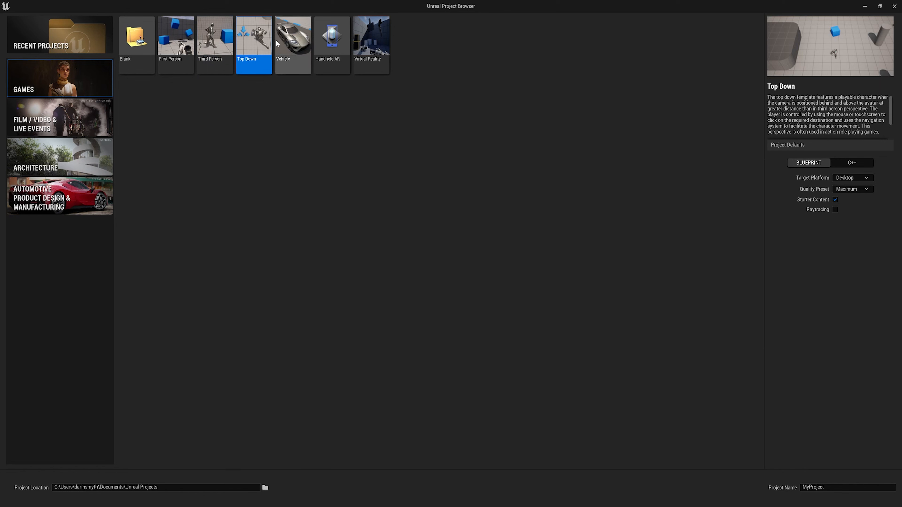
{"action": "left_click", "coordinate": [293, 39]}
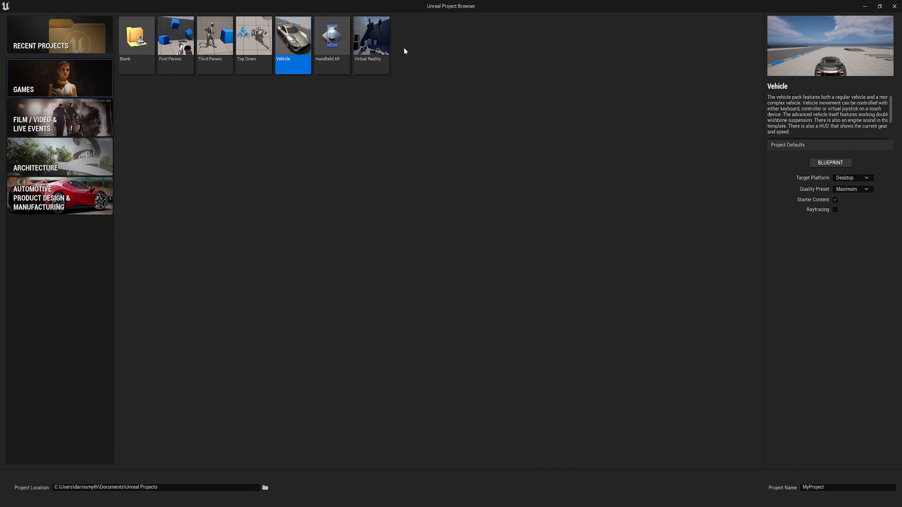
{"action": "left_click", "coordinate": [328, 47]}
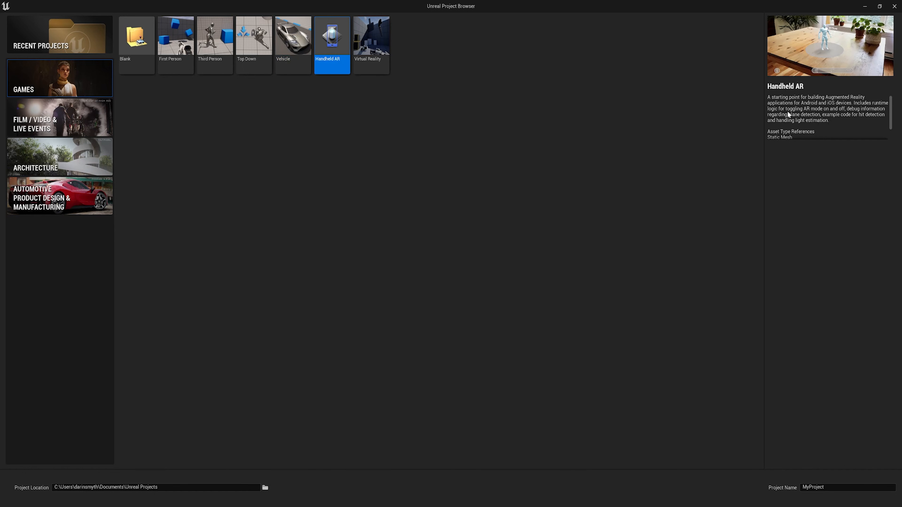
{"action": "mouse_move", "coordinate": [891, 121]}
{"action": "left_mouse_down"}
{"action": "mouse_move", "coordinate": [890, 136]}
{"action": "mouse_move", "coordinate": [895, 113]}
{"action": "left_mouse_up"}
{"action": "left_click", "coordinate": [373, 43]}
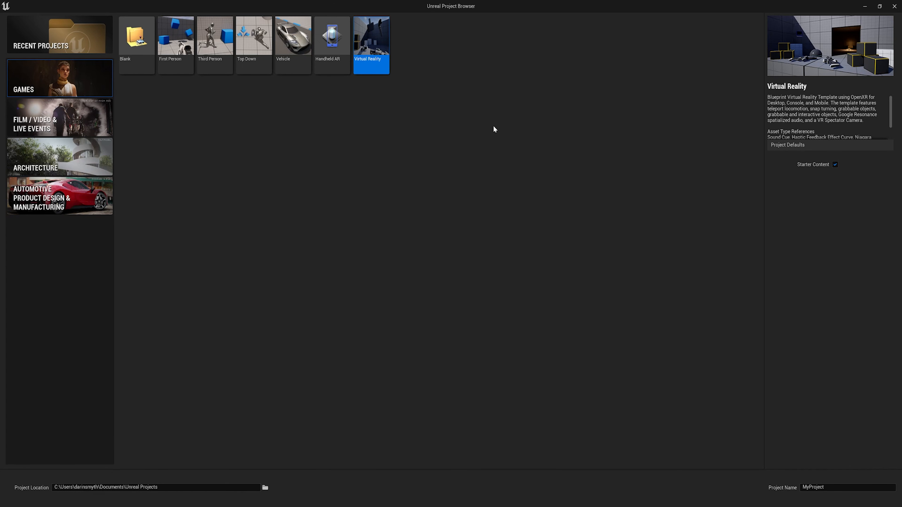
Examine the Virtual Production template under Film / Video & Live Events and the Architecture templates from Archvis through Handheld AR
{"action": "left_click", "coordinate": [53, 117]}
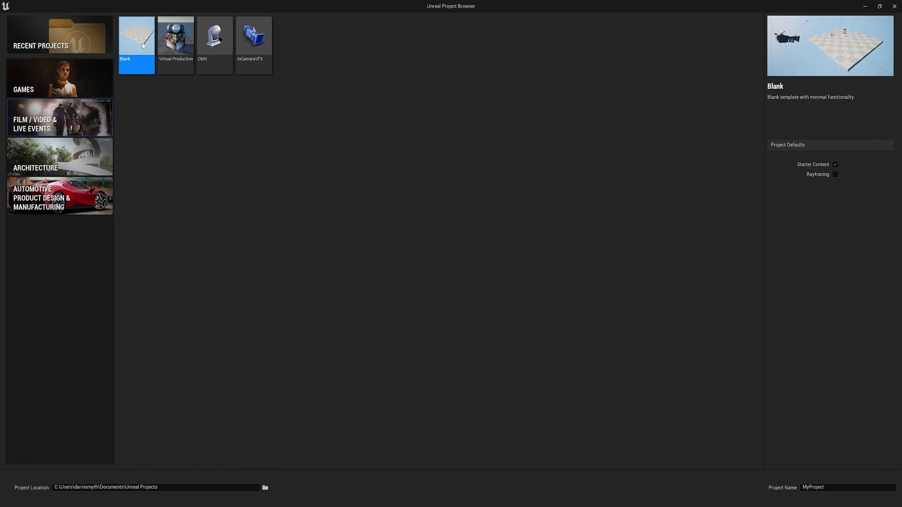
{"action": "left_click", "coordinate": [181, 49]}
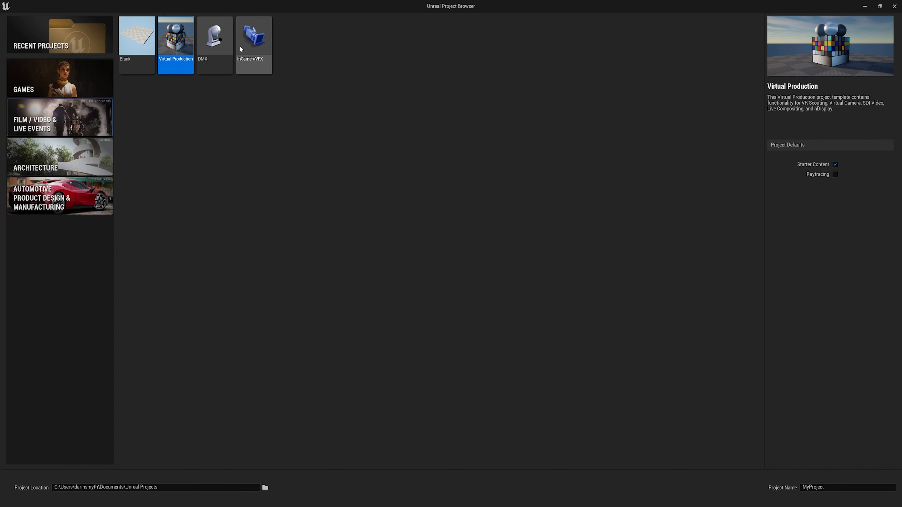
{"action": "left_click", "coordinate": [53, 160]}
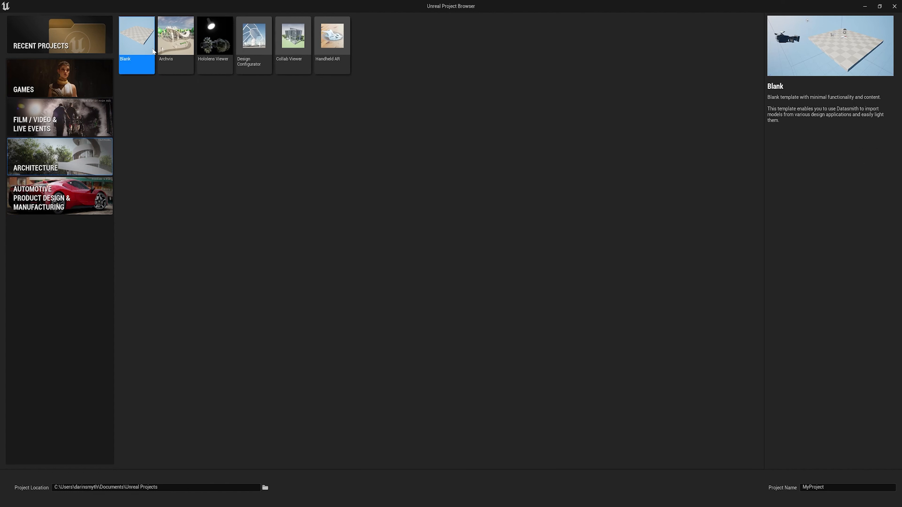
{"action": "left_click", "coordinate": [184, 47]}
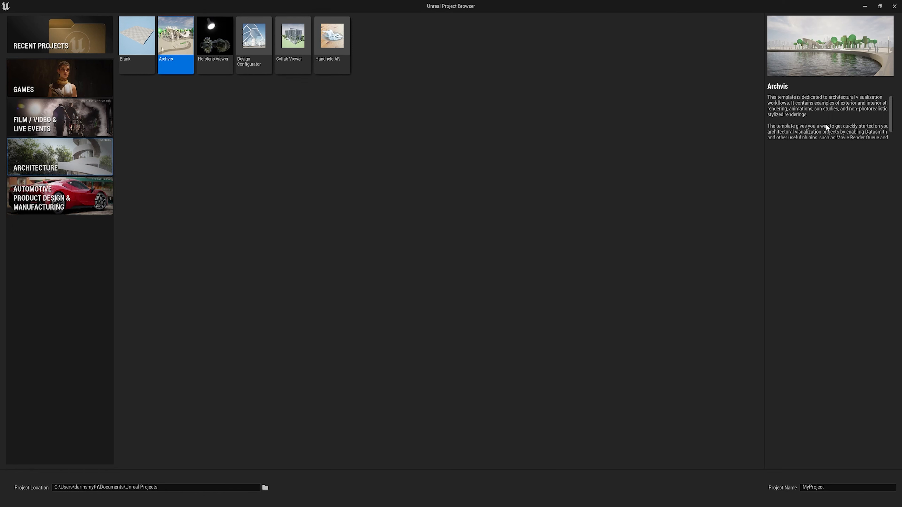
{"action": "scroll", "coordinate": [826, 126], "scroll_direction": "down", "scroll_amount": 1}
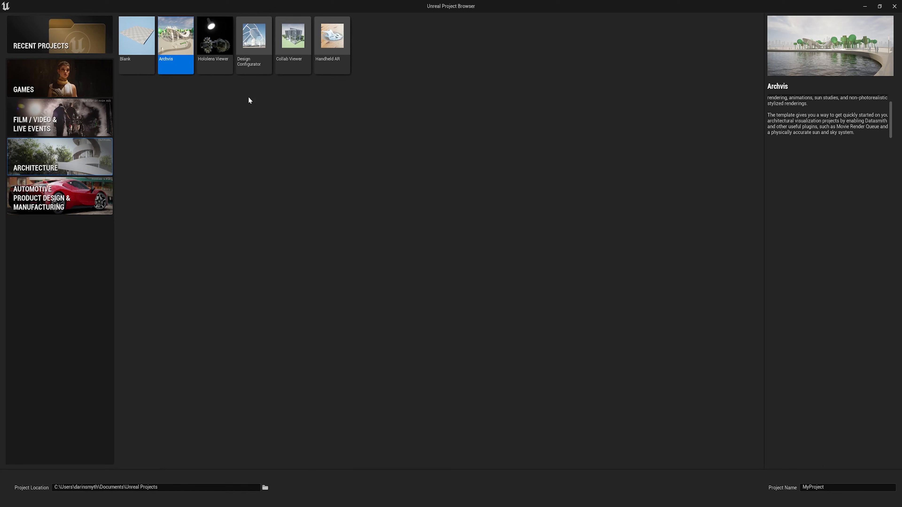
{"action": "left_click", "coordinate": [229, 48]}
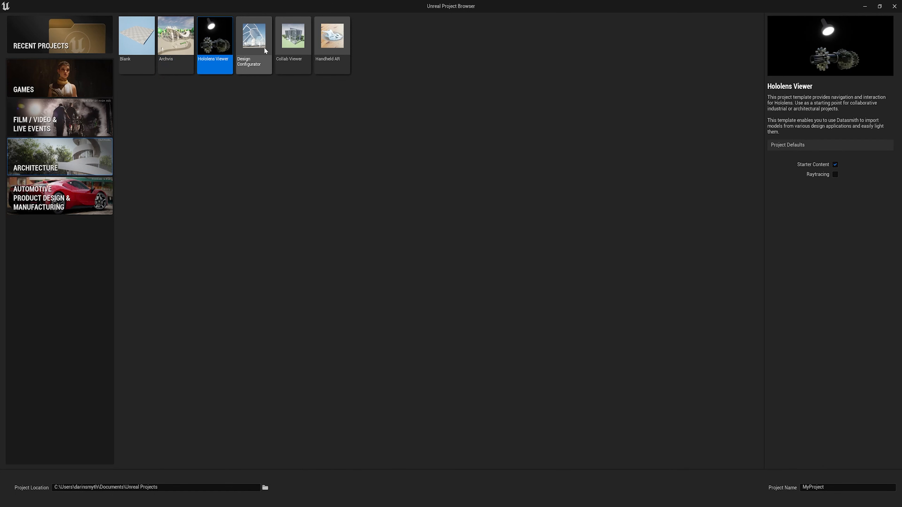
{"action": "left_click", "coordinate": [262, 44]}
{"action": "left_click", "coordinate": [297, 42]}
{"action": "left_click", "coordinate": [332, 41]}
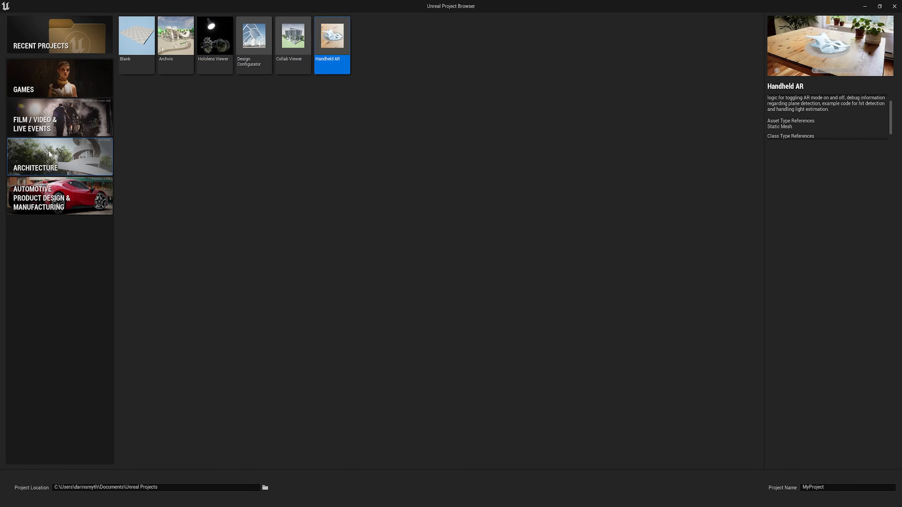
Examine the Photo Studio, Collab Viewer, and Product Configurator templates in the Automotive, Product Design & Manufacturing category
{"action": "left_click", "coordinate": [56, 198]}
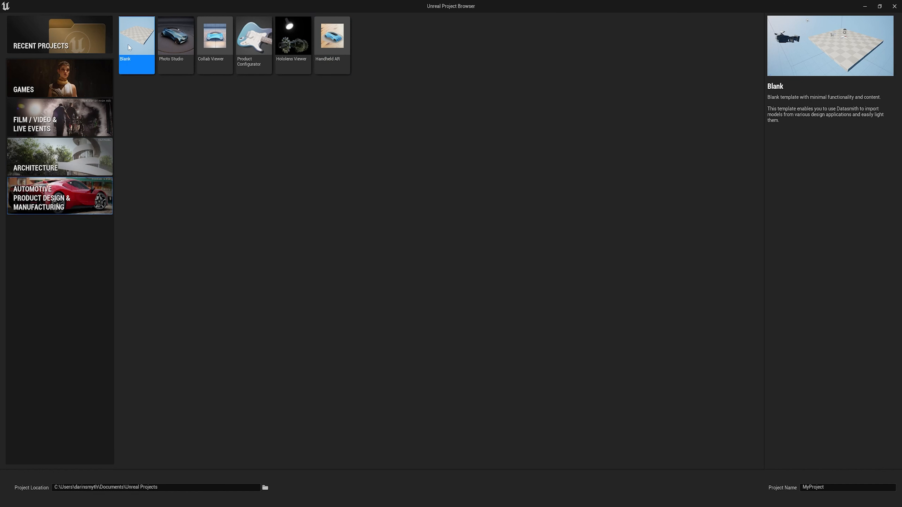
{"action": "left_click", "coordinate": [173, 48]}
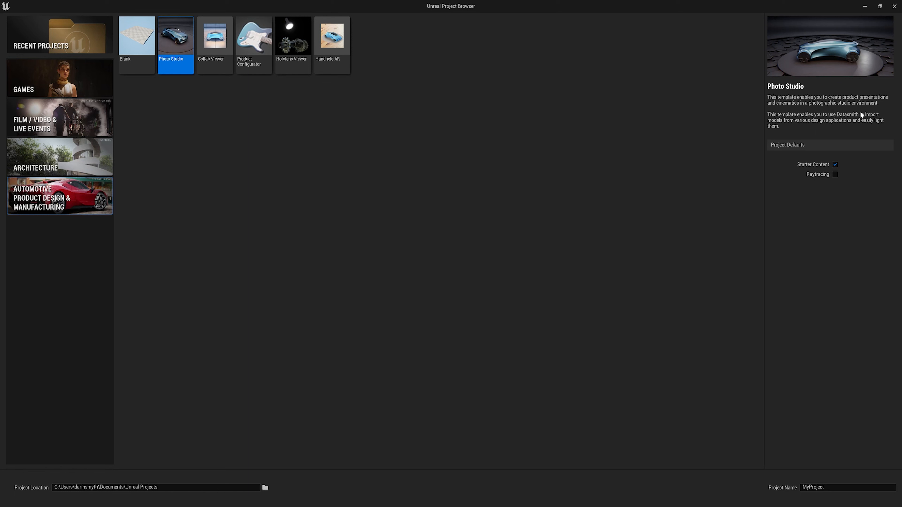
{"action": "left_click", "coordinate": [215, 31]}
{"action": "left_click", "coordinate": [253, 43]}
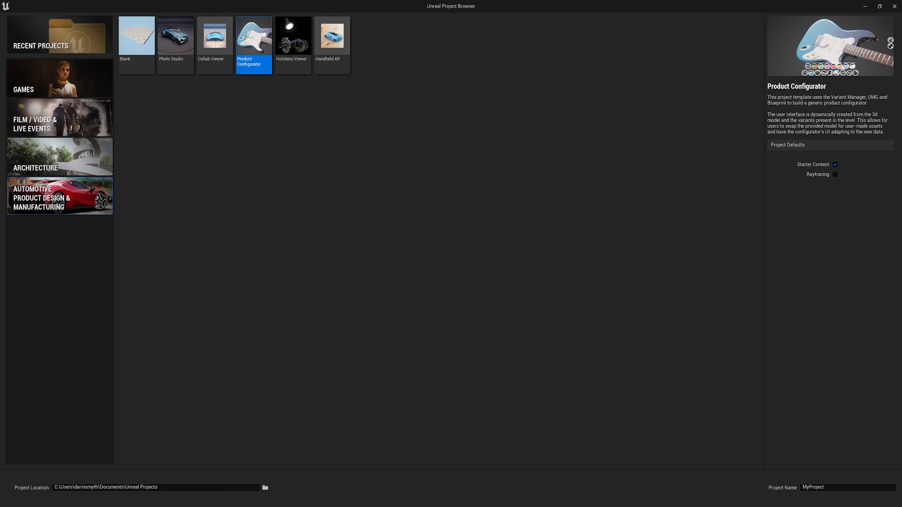
Choose the First Person template in the Games category for the new project
{"action": "left_click", "coordinate": [62, 82]}
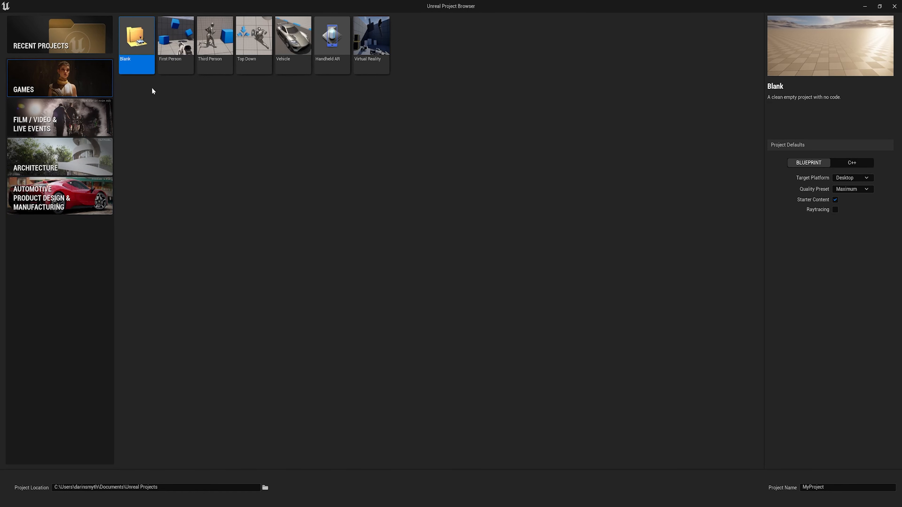
{"action": "left_click", "coordinate": [176, 45]}
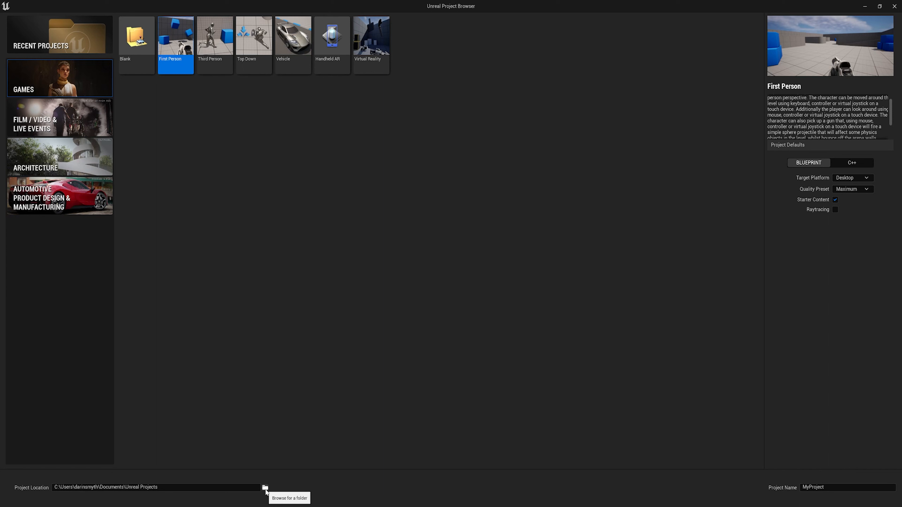
Browse the drives and folders under This PC as possible project locations, and dismiss the folder chooser without selecting one
{"action": "left_click", "coordinate": [181, 488]}
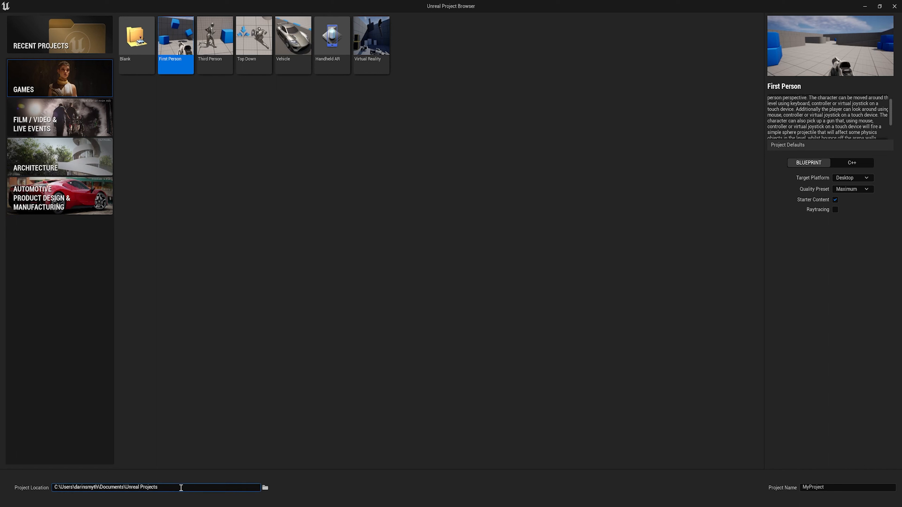
{"action": "left_click", "coordinate": [266, 489]}
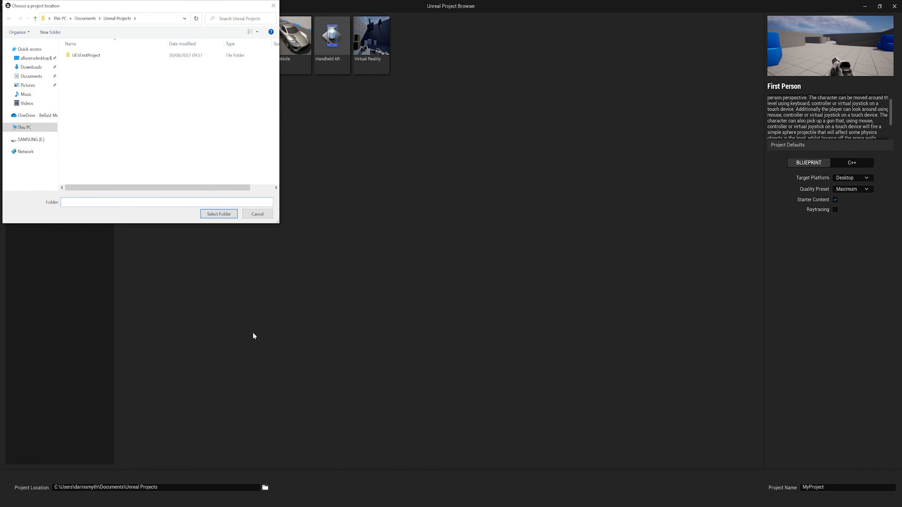
{"action": "left_click", "coordinate": [42, 128]}
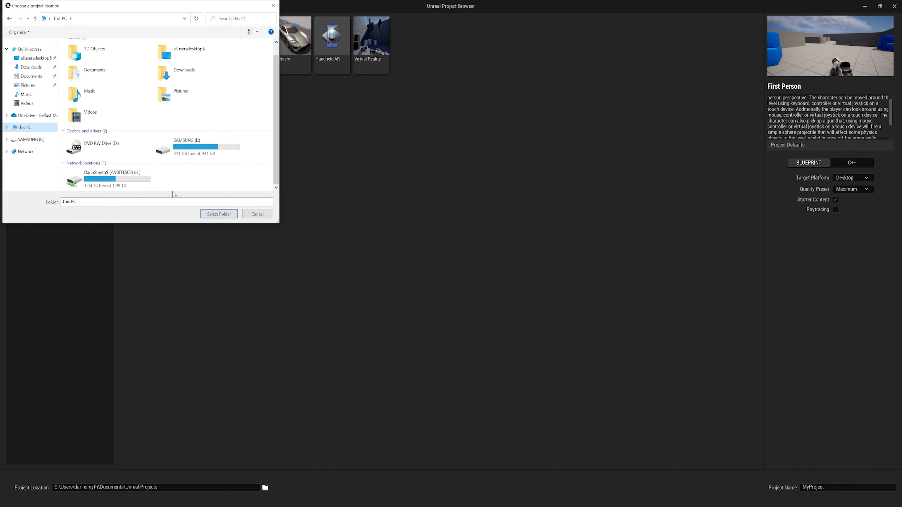
{"action": "left_click", "coordinate": [258, 216]}
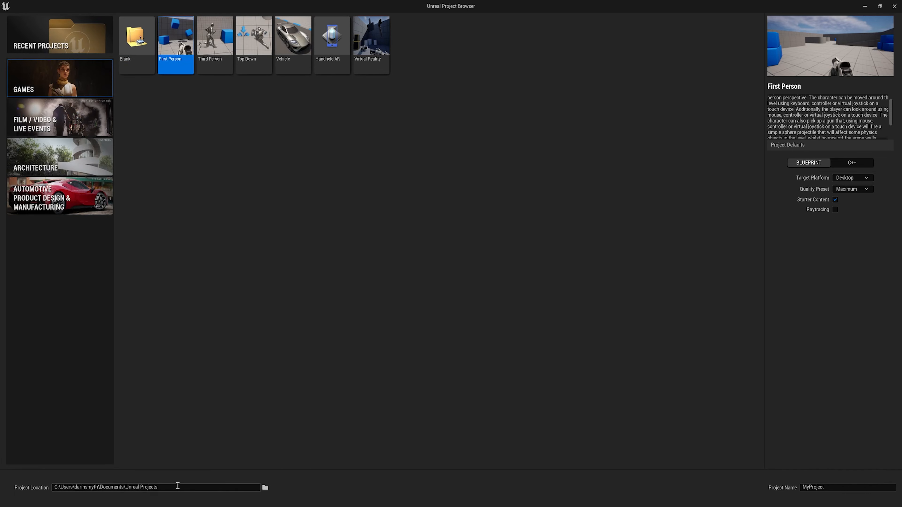
Open the FPSTemplate project from the recent projects
{"action": "left_click", "coordinate": [815, 487]}
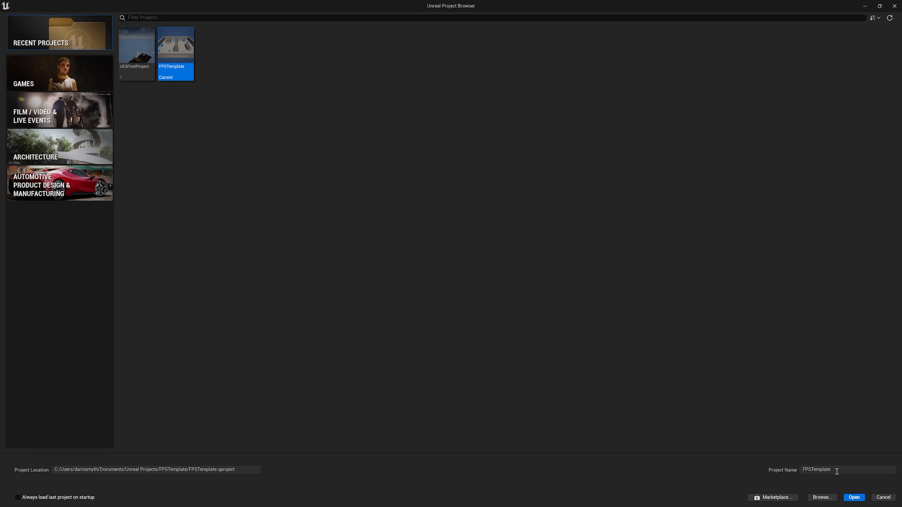
{"action": "double_click", "coordinate": [827, 470]}
{"action": "left_click", "coordinate": [855, 496]}
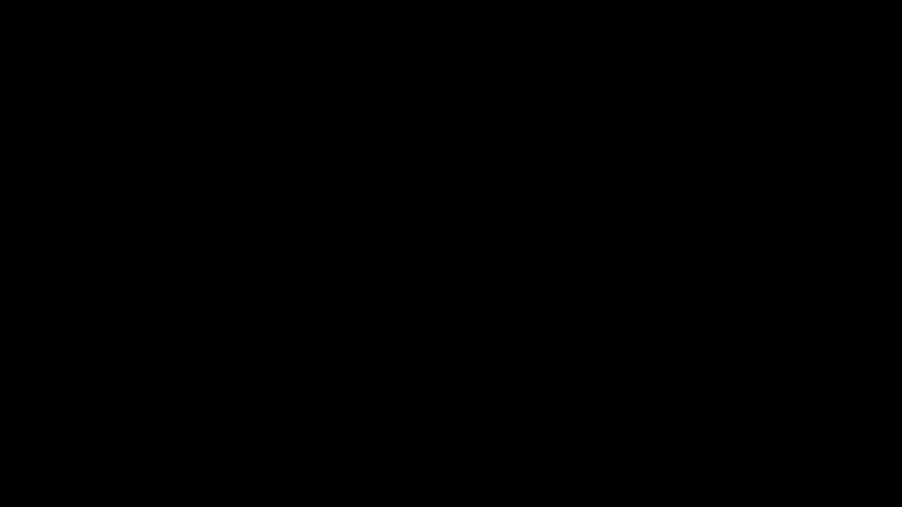